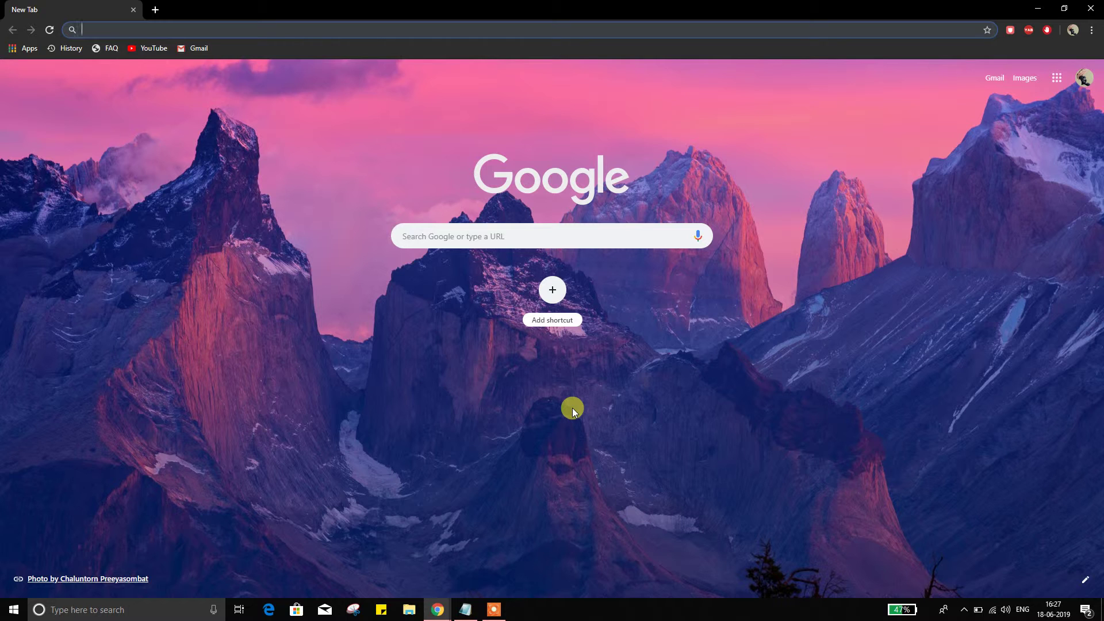
Step: Search Google for 'download unity' and open the official 'Download - Unity' result
{"action": "left_click", "coordinate": [363, 30]}
{"action": "type", "text": "download"}
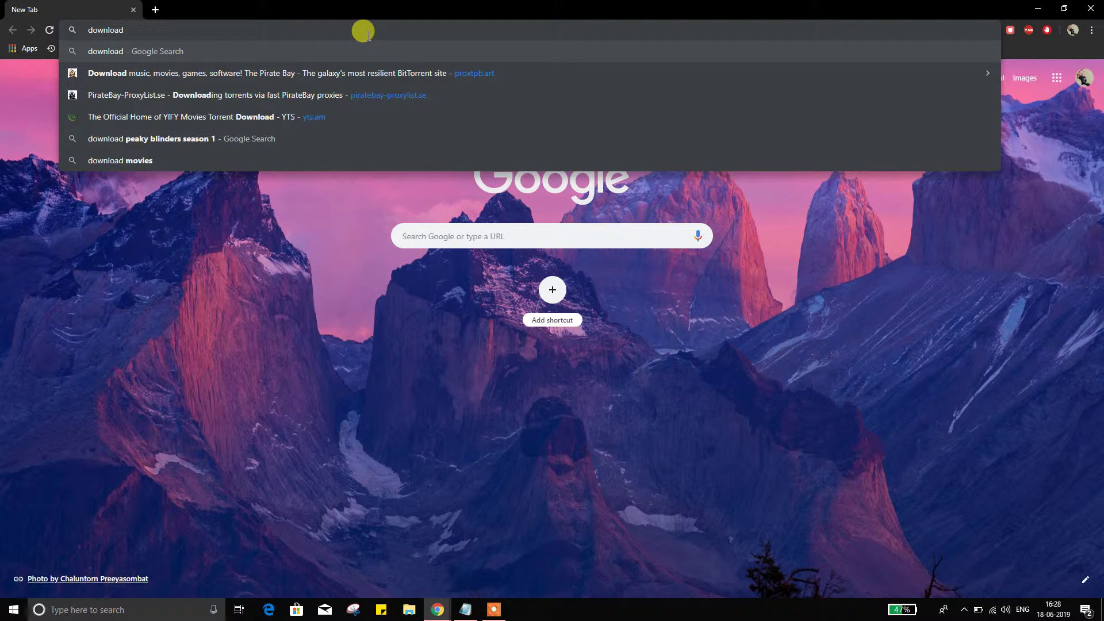
{"action": "type", "text": " un"}
{"action": "key", "text": "Down"}
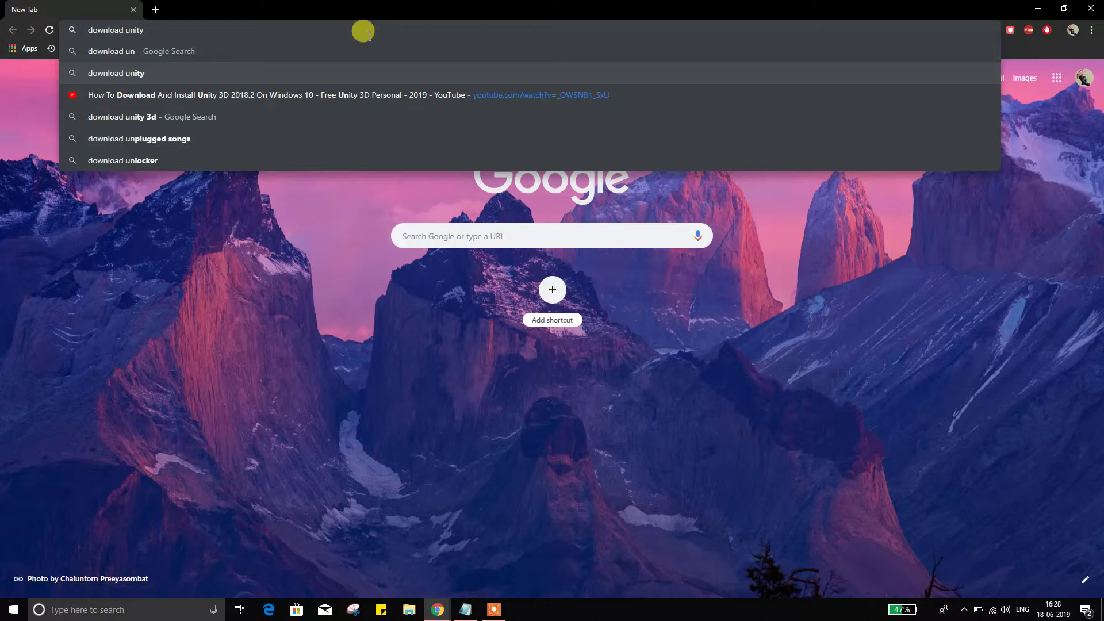
{"action": "key", "text": "Return"}
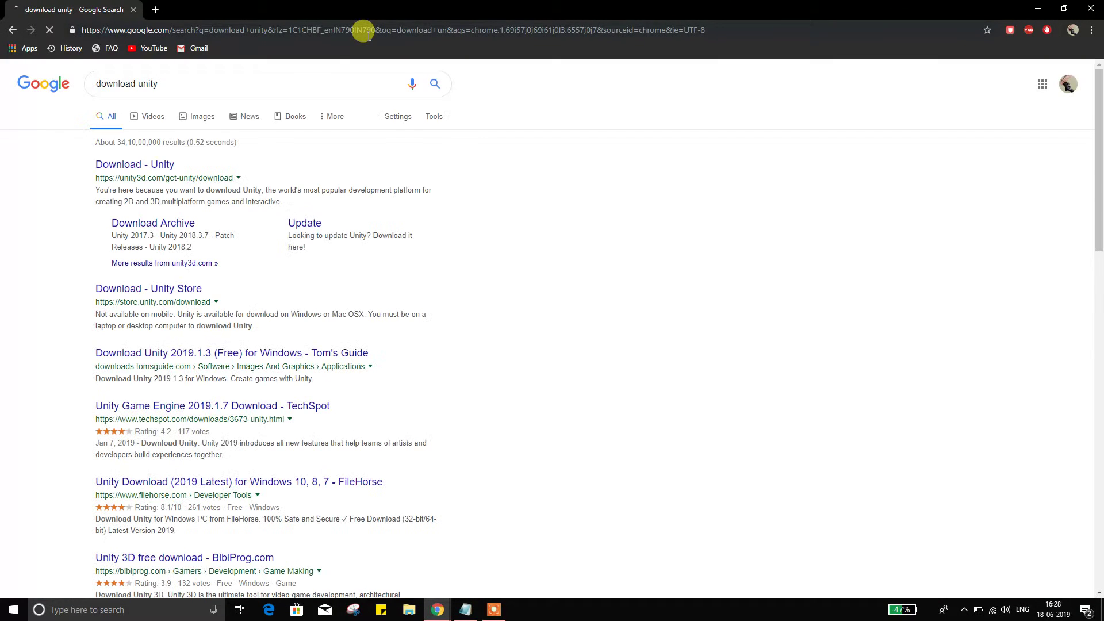
{"action": "left_click", "coordinate": [151, 168]}
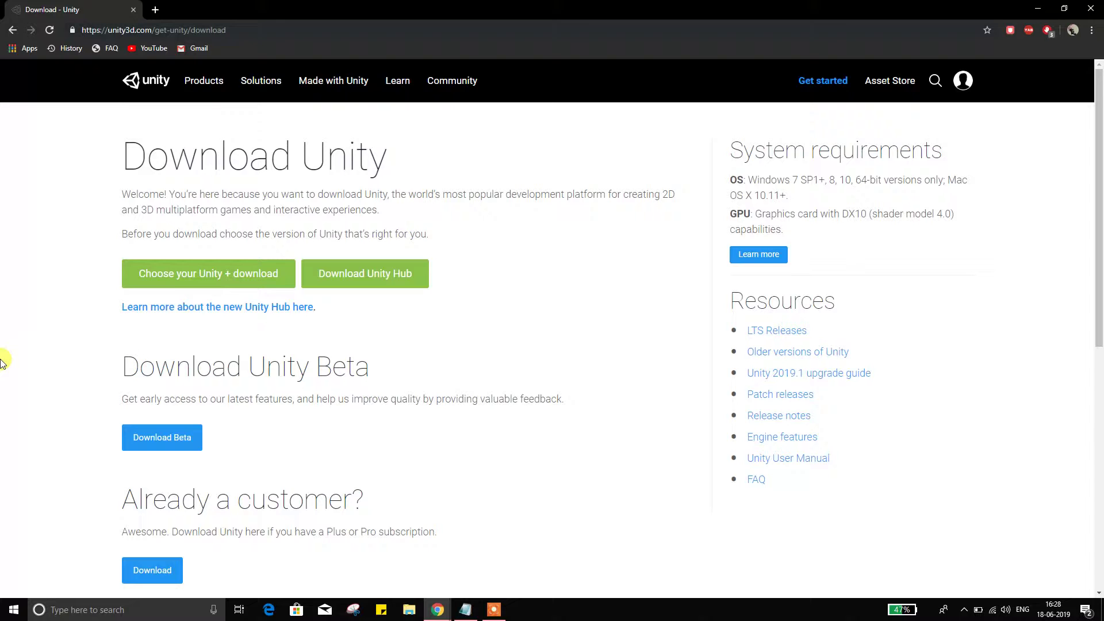
Step: Go to 'Choose your Unity + download' and pick the free Personal plan via 'Try Personal'
{"action": "scroll", "coordinate": [1, 362], "scroll_direction": "down", "scroll_amount": 3}
{"action": "scroll", "coordinate": [2, 361], "scroll_direction": "up", "scroll_amount": 2}
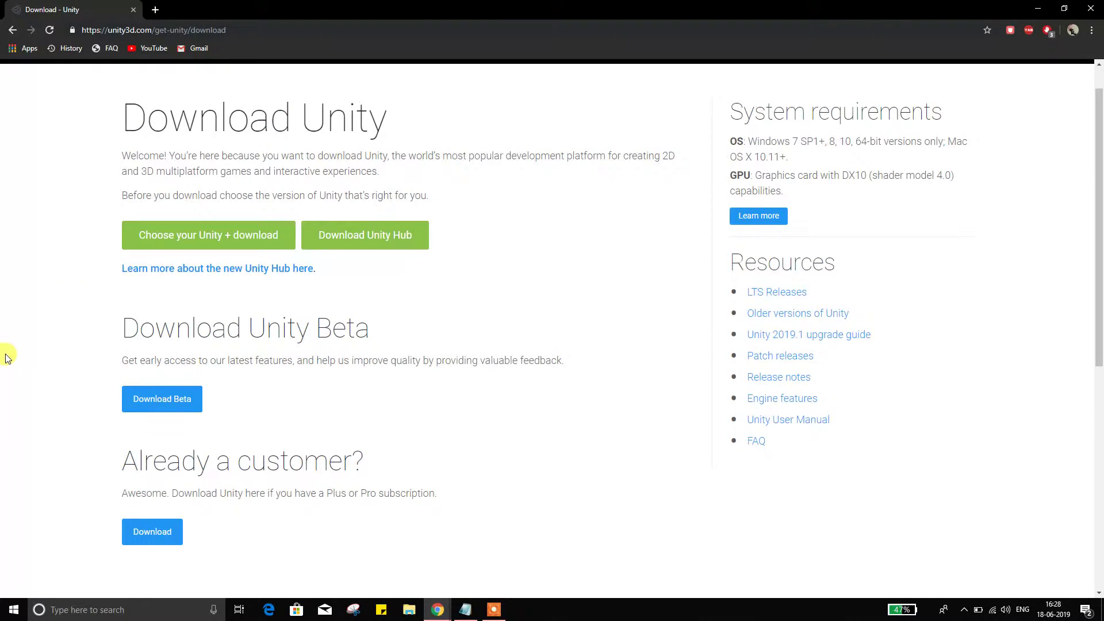
{"action": "left_click", "coordinate": [171, 236]}
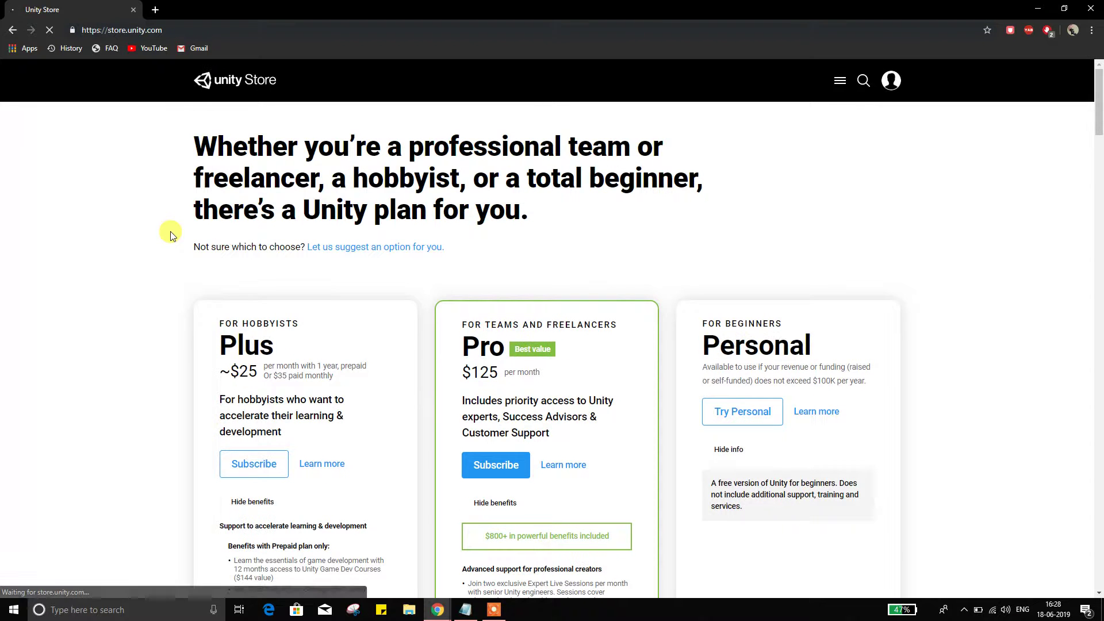
{"action": "scroll", "coordinate": [870, 260], "scroll_direction": "down", "scroll_amount": 1}
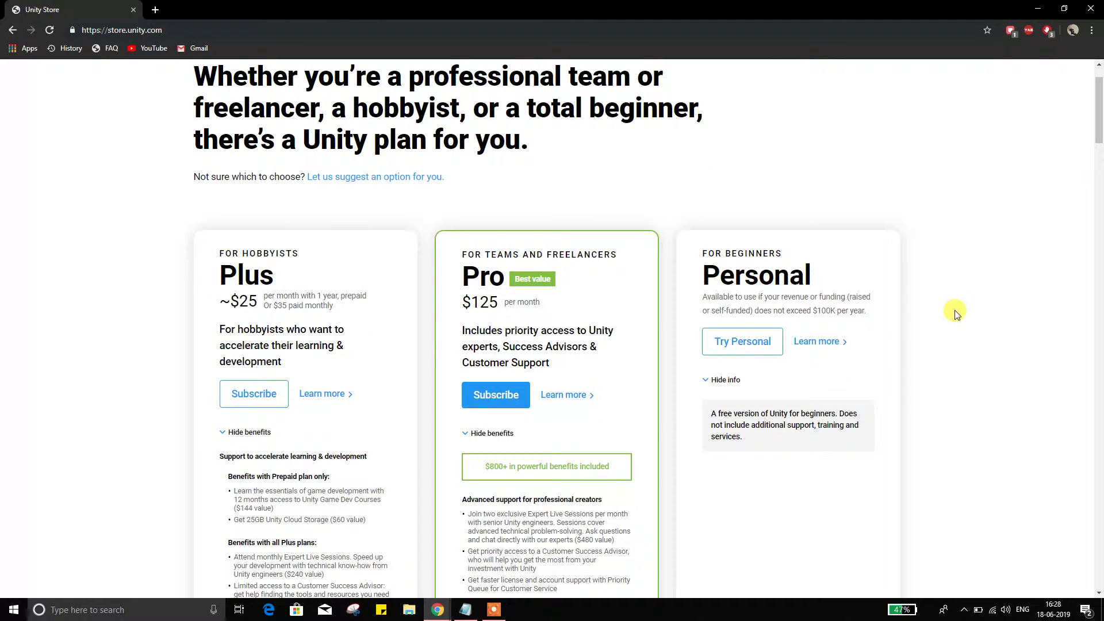
{"action": "scroll", "coordinate": [955, 310], "scroll_direction": "down", "scroll_amount": 2}
{"action": "left_click", "coordinate": [750, 210]}
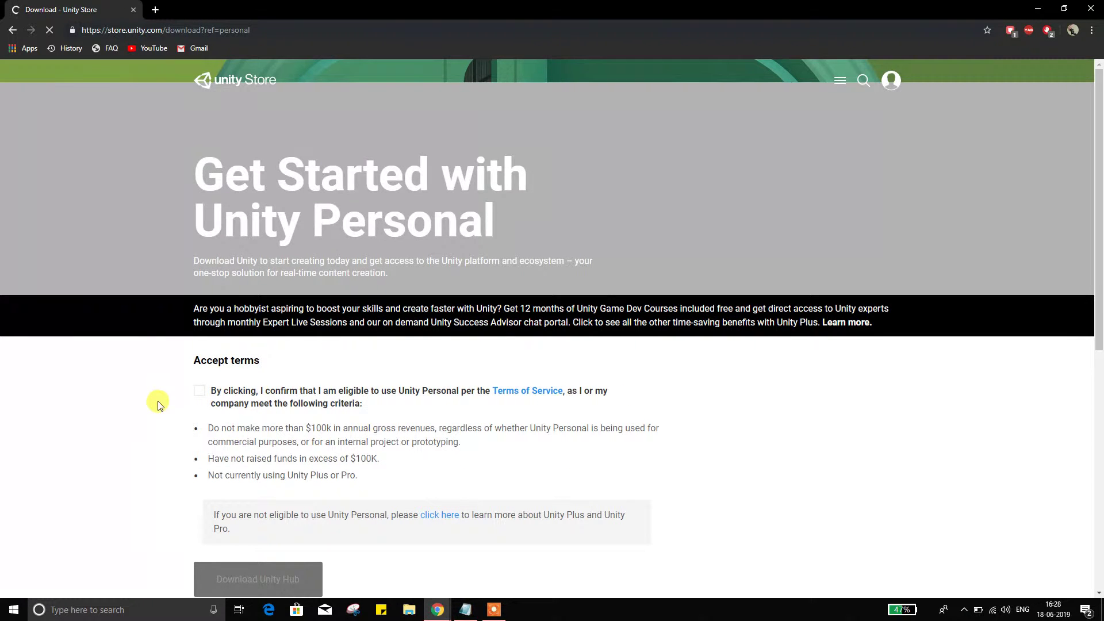
Step: Accept the Unity Personal Terms of Service and start the Unity Hub download
{"action": "scroll", "coordinate": [148, 401], "scroll_direction": "down", "scroll_amount": 2}
{"action": "scroll", "coordinate": [148, 401], "scroll_direction": "down", "scroll_amount": 2}
{"action": "scroll", "coordinate": [148, 401], "scroll_direction": "down", "scroll_amount": 3}
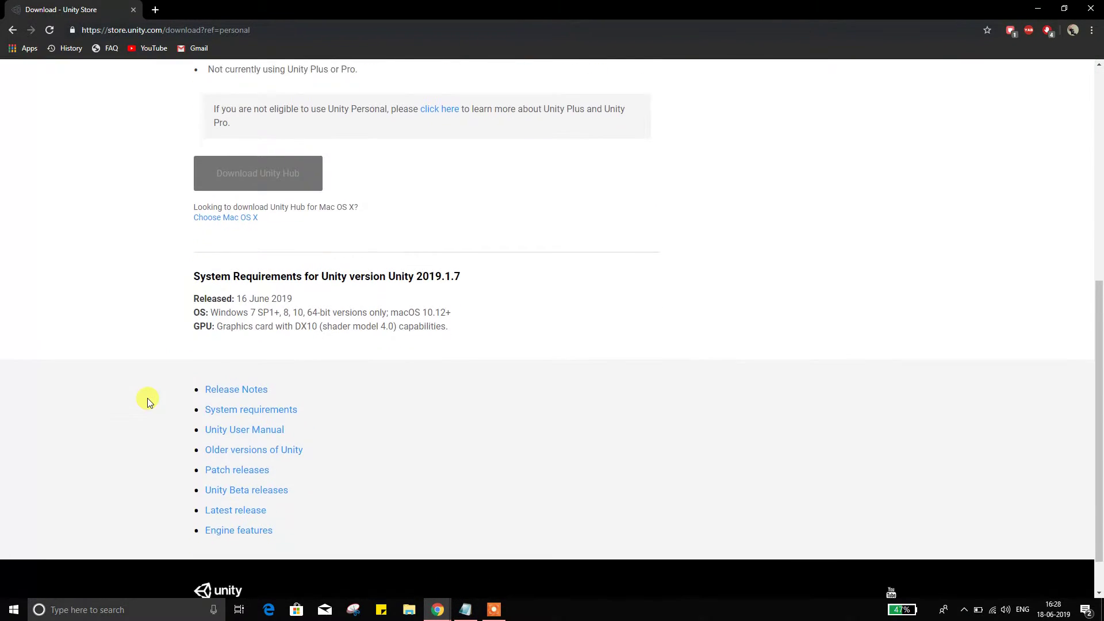
{"action": "scroll", "coordinate": [147, 398], "scroll_direction": "up", "scroll_amount": 5}
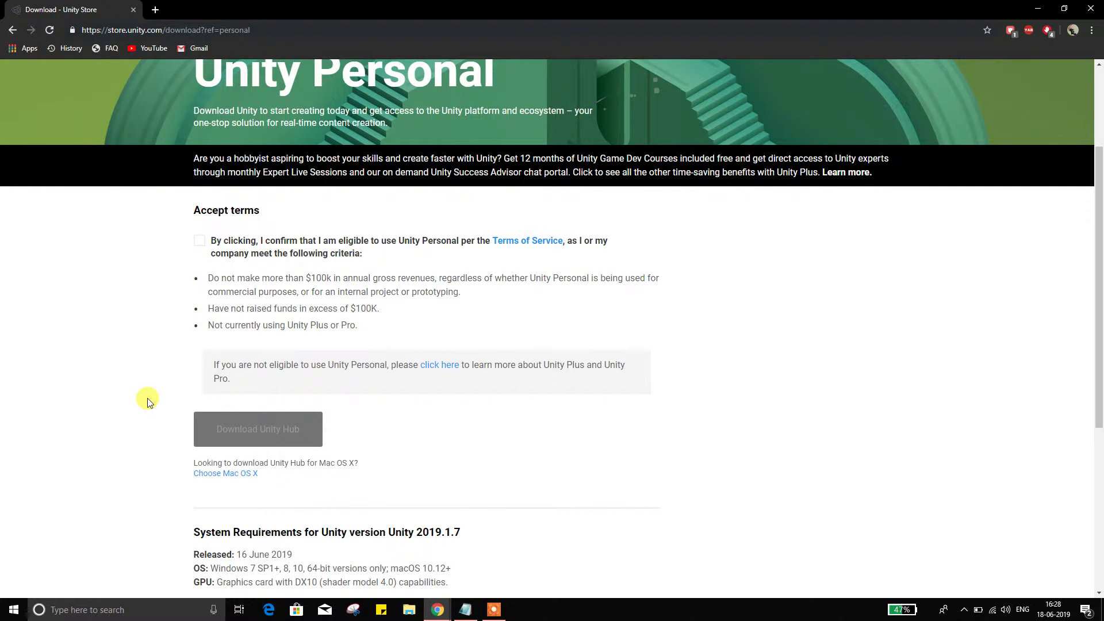
{"action": "left_click", "coordinate": [199, 244]}
{"action": "left_click", "coordinate": [252, 431]}
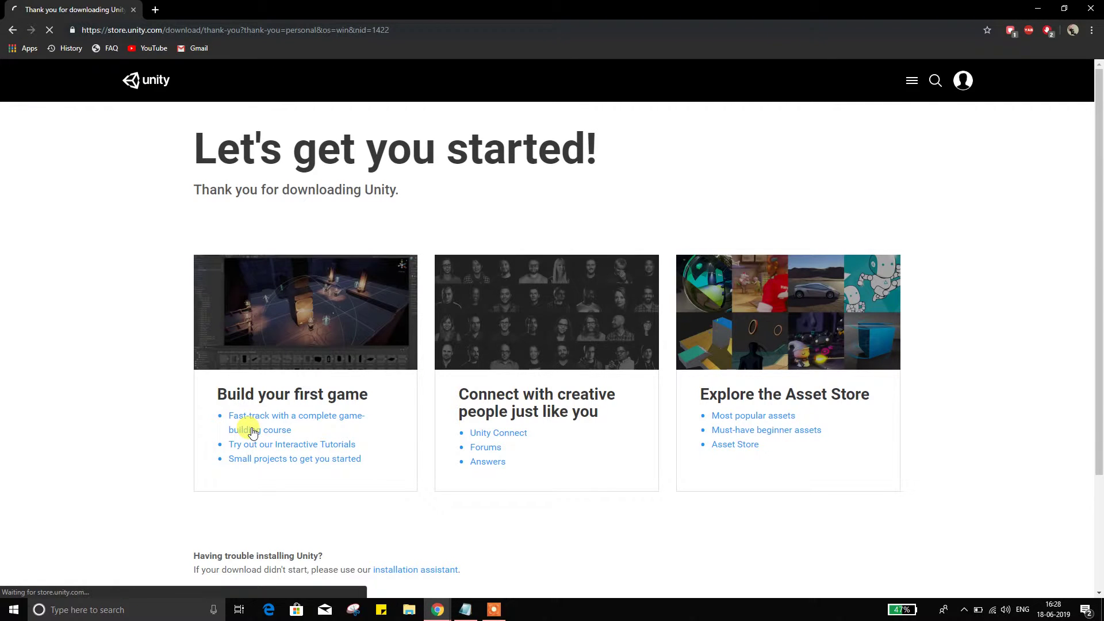
Step: Keep the downloaded UnityHubSetup.exe file in Chrome's download bar
{"action": "scroll", "coordinate": [1024, 326], "scroll_direction": "down", "scroll_amount": 3}
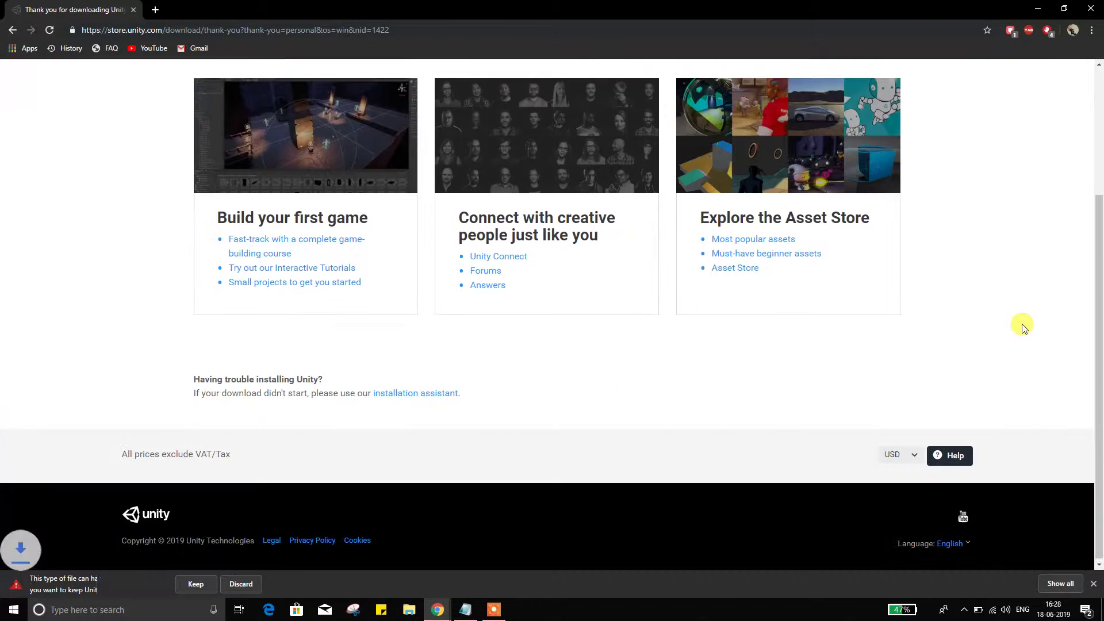
{"action": "scroll", "coordinate": [1022, 324], "scroll_direction": "up", "scroll_amount": 3}
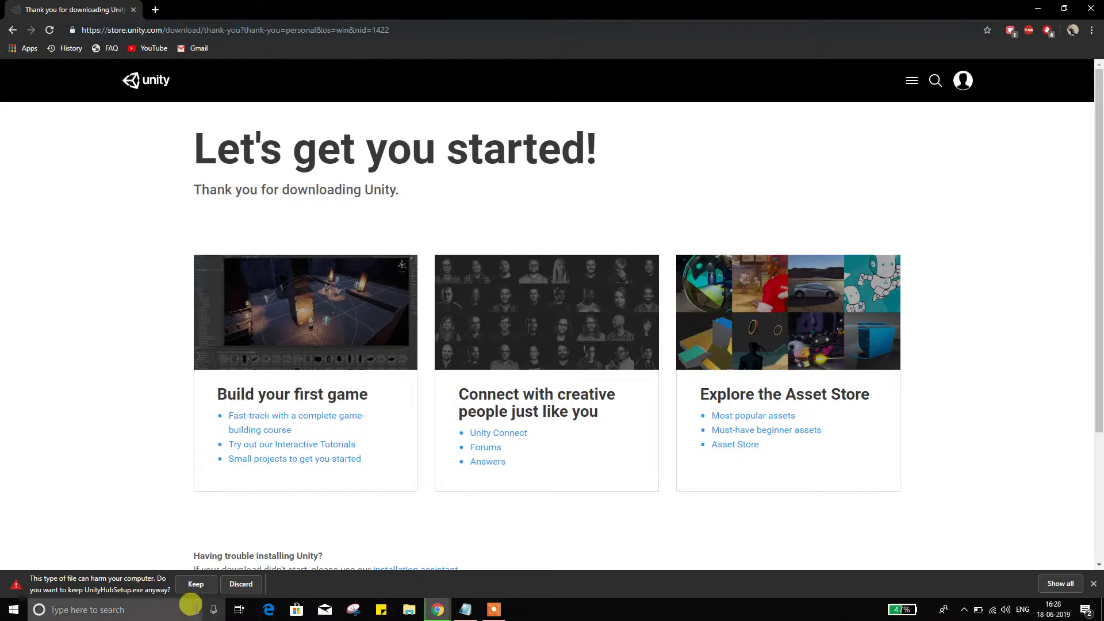
{"action": "left_click", "coordinate": [196, 584]}
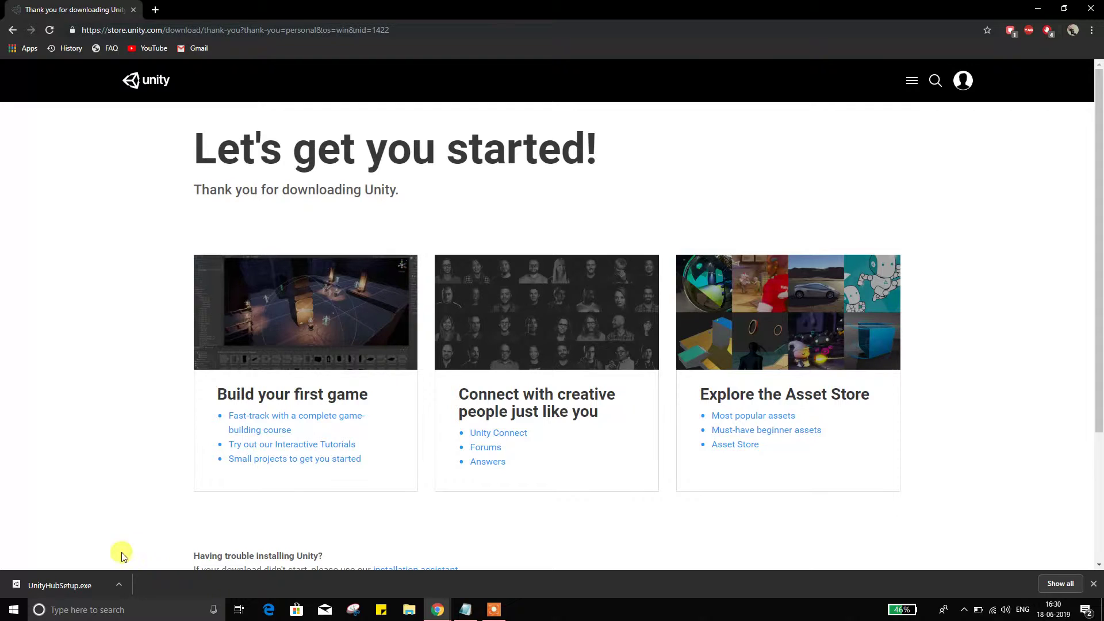
Step: Run UnityHubSetup.exe up to its License Agreement, then bring the Notepad notes forward
{"action": "left_click", "coordinate": [69, 587]}
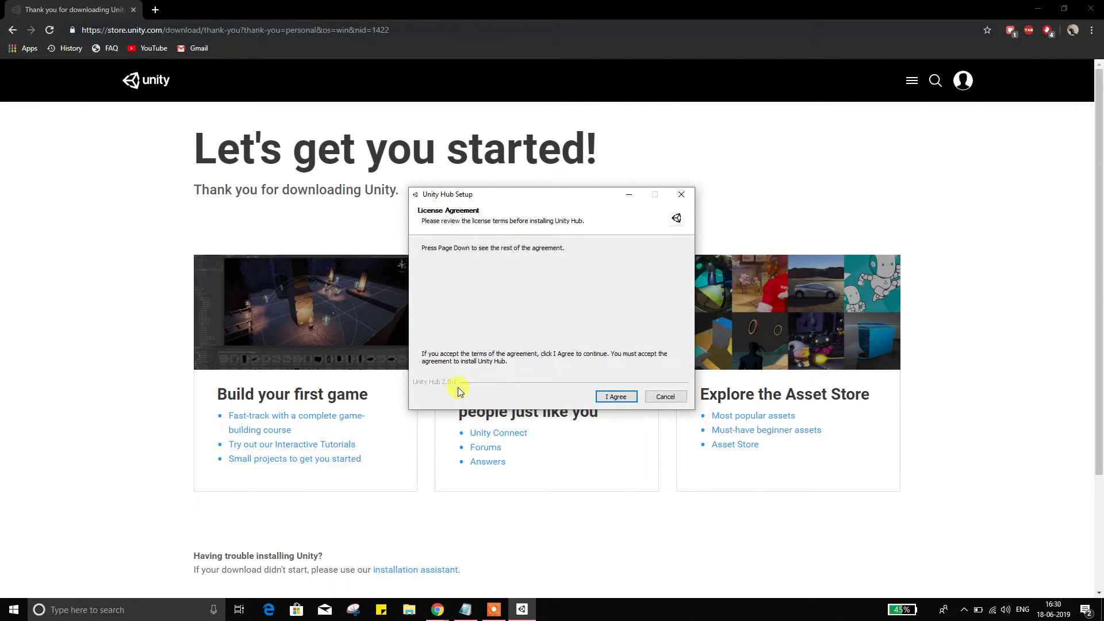
{"action": "left_click", "coordinate": [465, 613]}
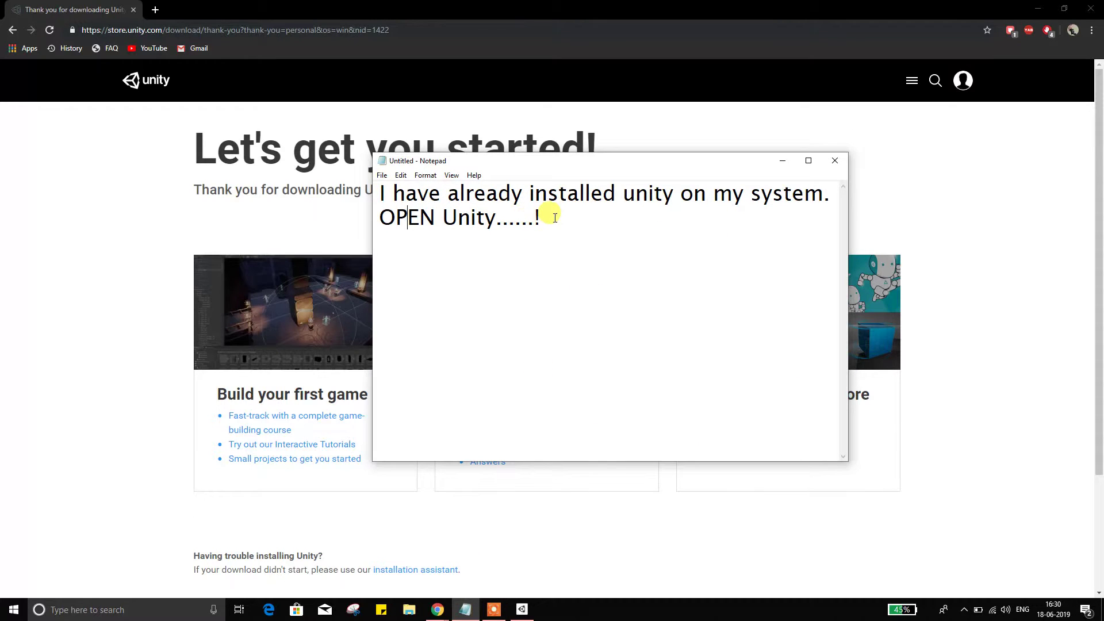
Step: Add a new Notepad line telling the reader to follow Unity's steps, then download visual studio
{"action": "left_click_drag", "start_coordinate": [554, 217], "coordinate": [678, 220]}
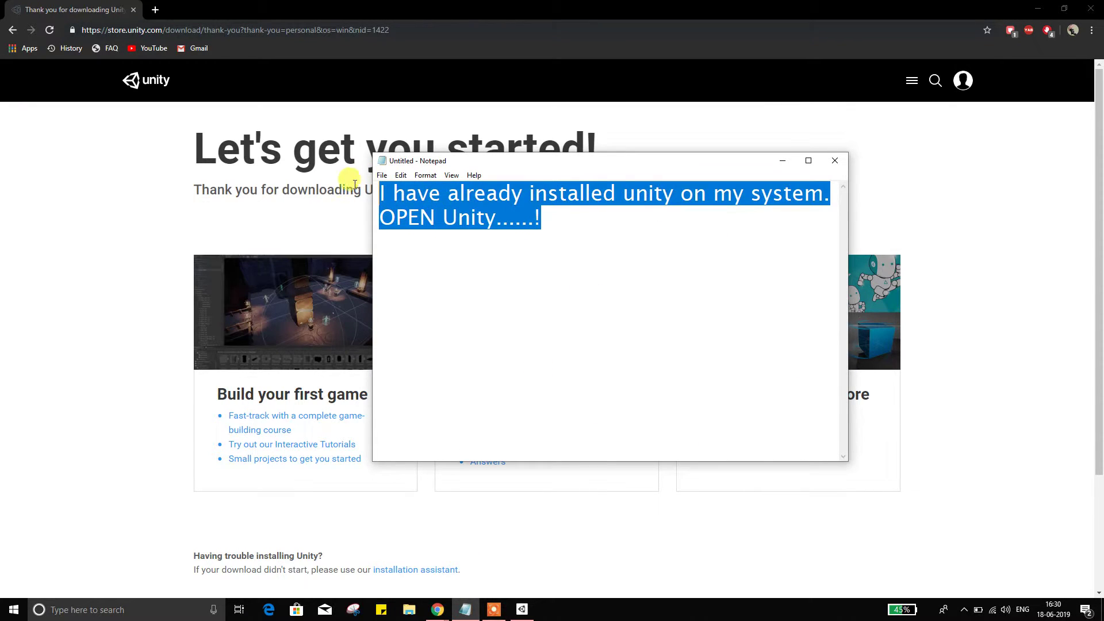
{"action": "key", "text": "Return"}
{"action": "key", "text": "Return"}
{"action": "key", "text": "Return"}
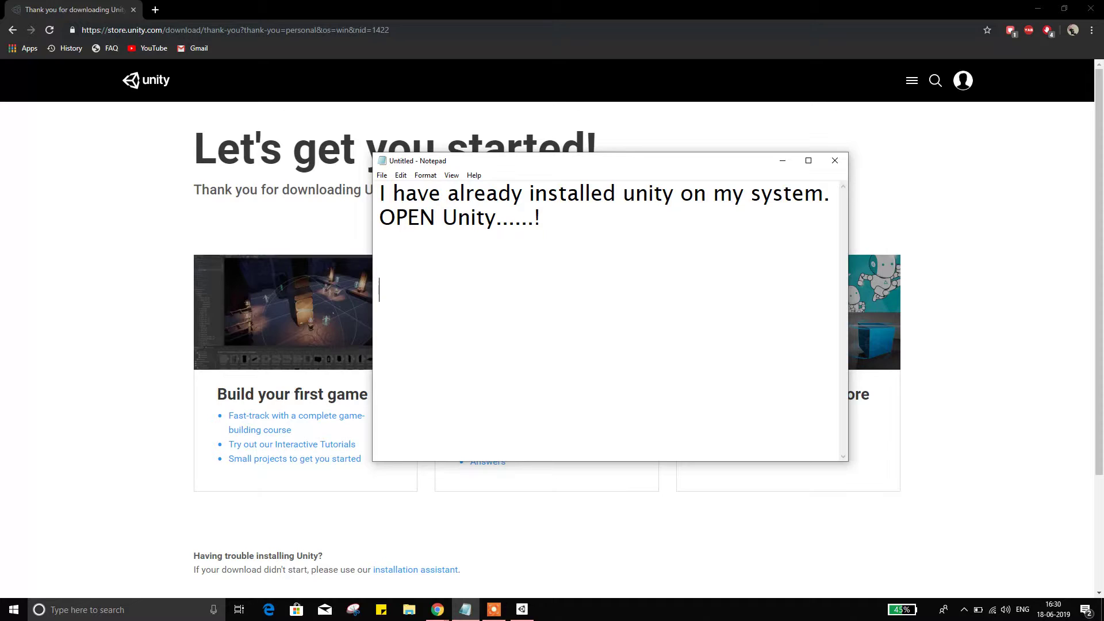
{"action": "type", "text": "FOLLP"}
{"action": "key", "text": "BackSpace"}
{"action": "type", "text": "OW the steps "}
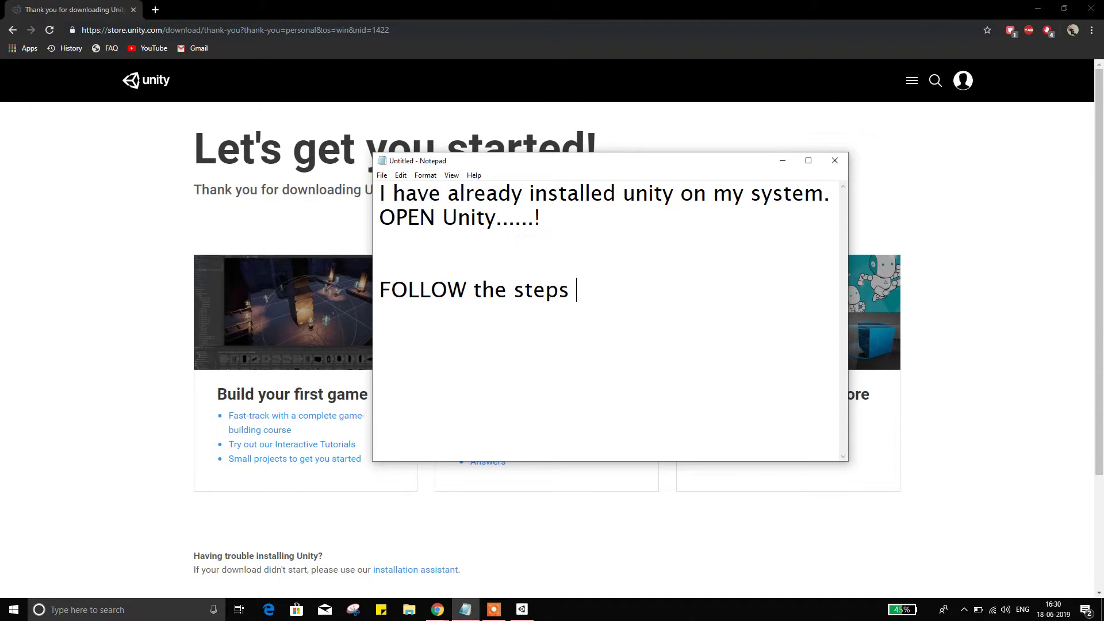
{"action": "type", "text": "needed"}
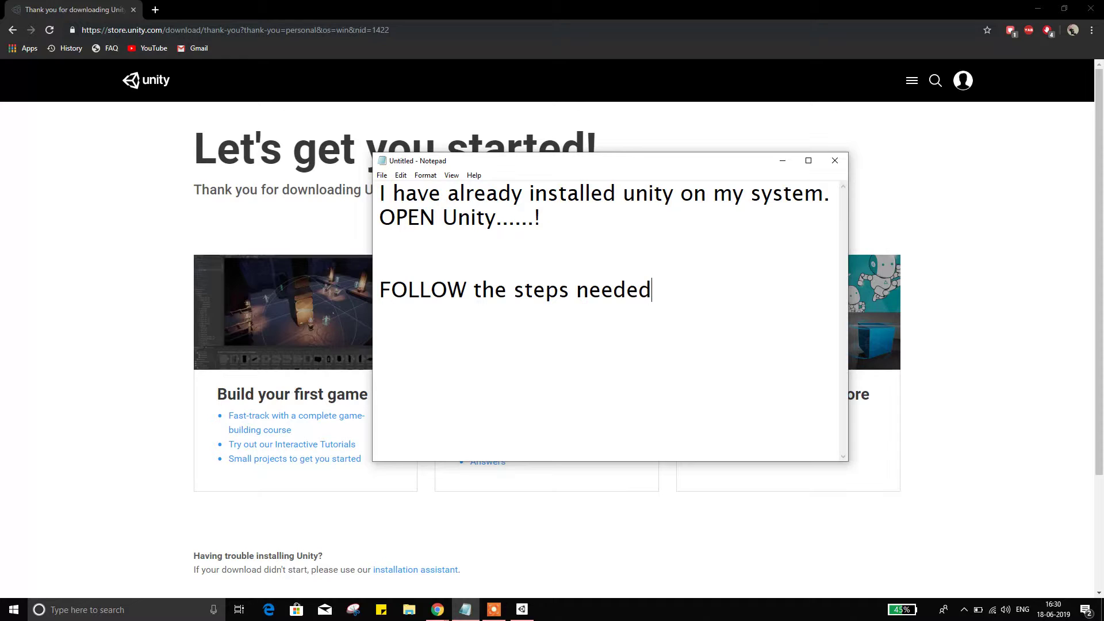
{"action": "type", "text": " or asked"}
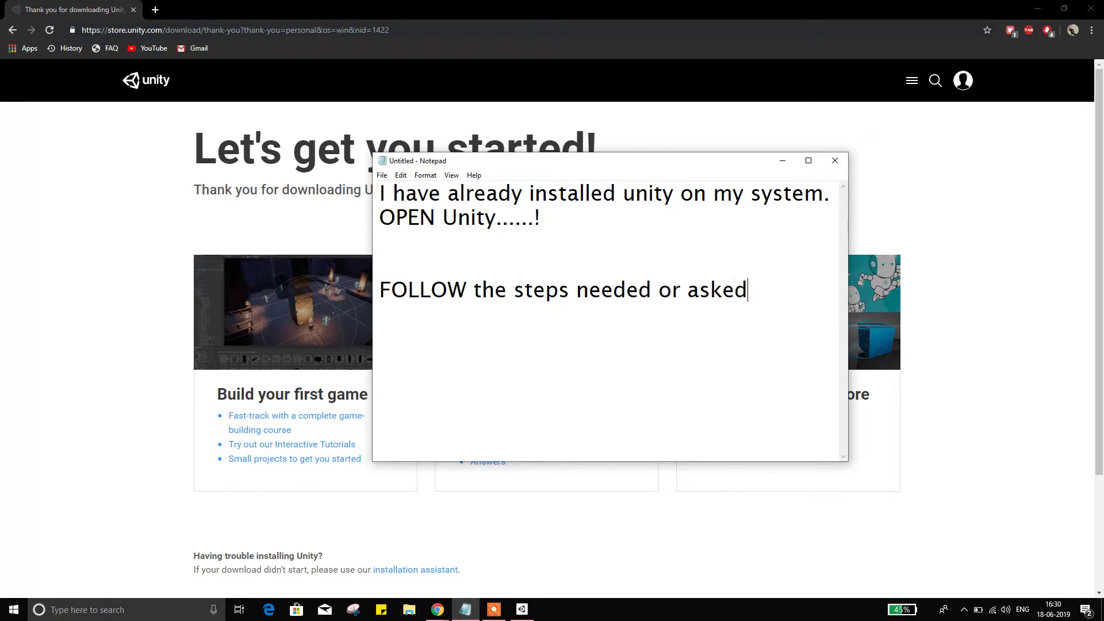
{"action": "type", "text": " in unity"}
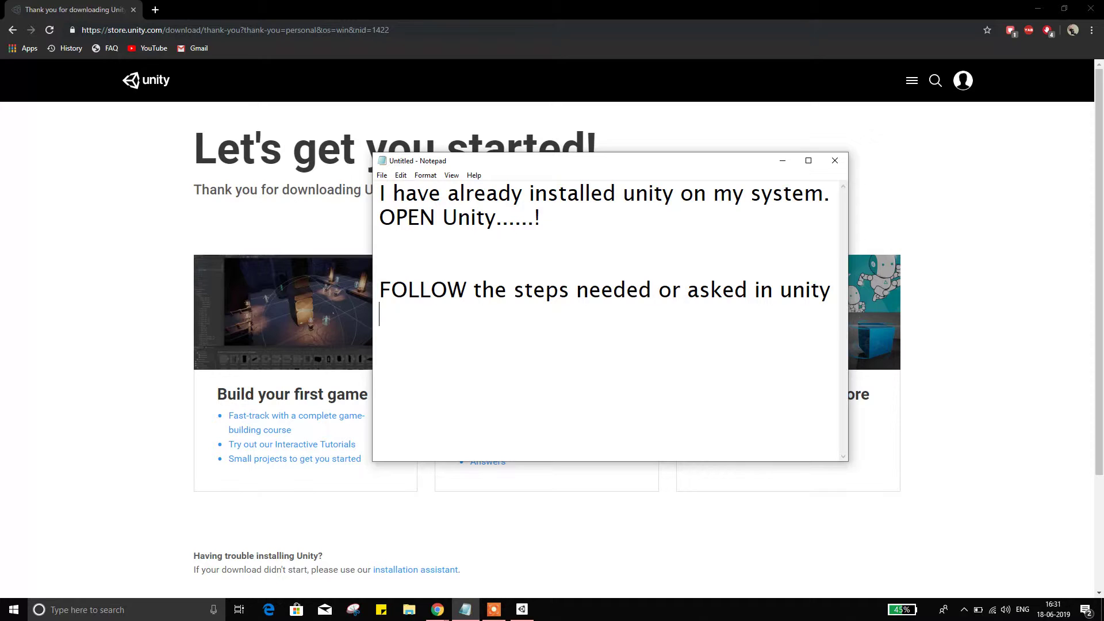
{"action": "type", "text": " the"}
{"action": "type", "text": "n d"}
{"action": "type", "text": "ownload"}
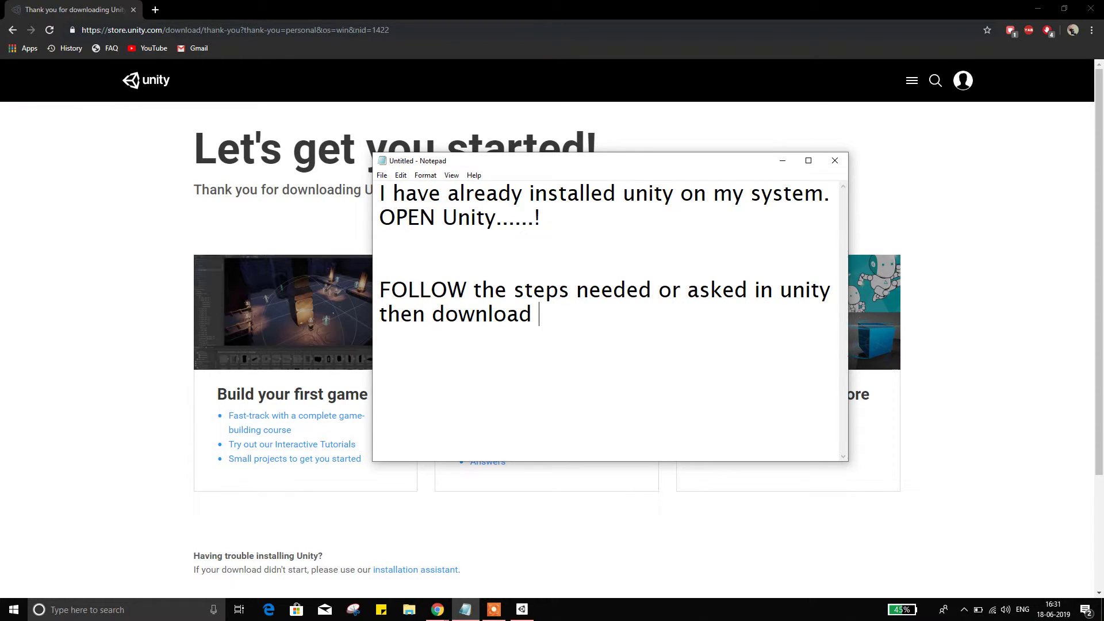
{"action": "type", "text": "isy"}
{"action": "key", "text": "BackSpace"}
{"action": "type", "text": "ual studio"}
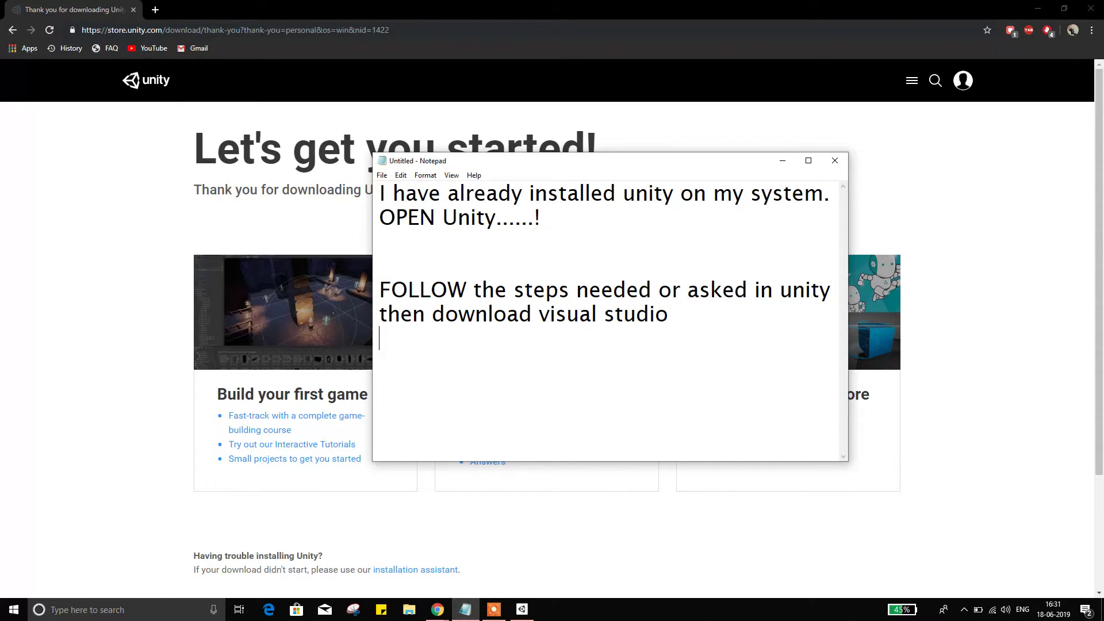
Step: Minimize Notepad and search Google in a new tab for 'download visual studio code'
{"action": "left_click", "coordinate": [781, 162]}
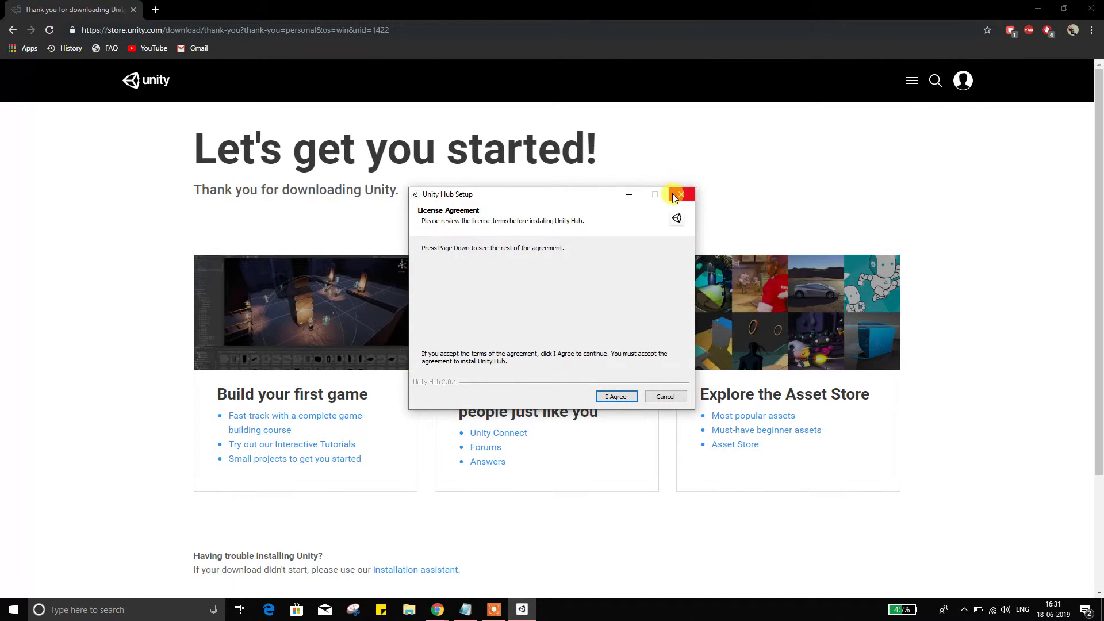
{"action": "left_click", "coordinate": [155, 10]}
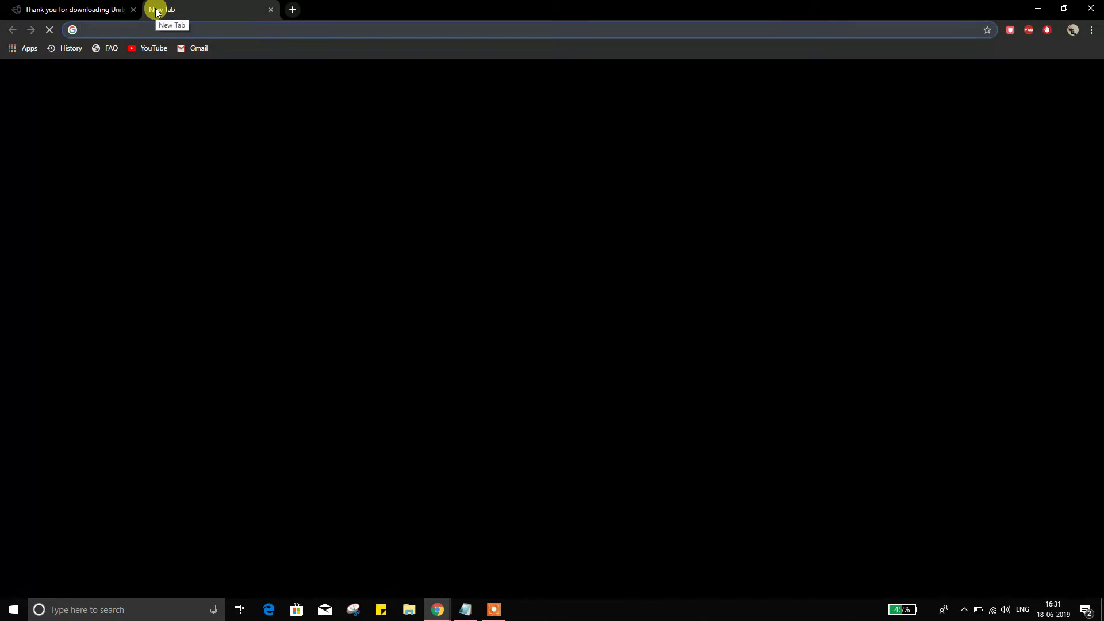
{"action": "type", "text": "download"}
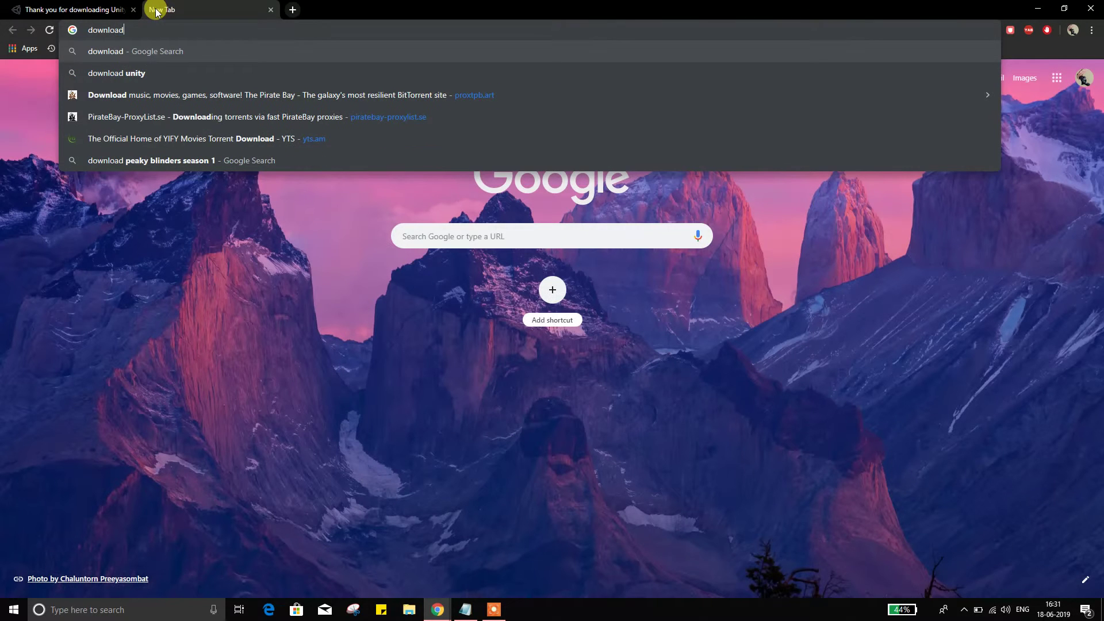
{"action": "type", "text": " visual"}
{"action": "key", "text": "Down"}
{"action": "key", "text": "Return"}
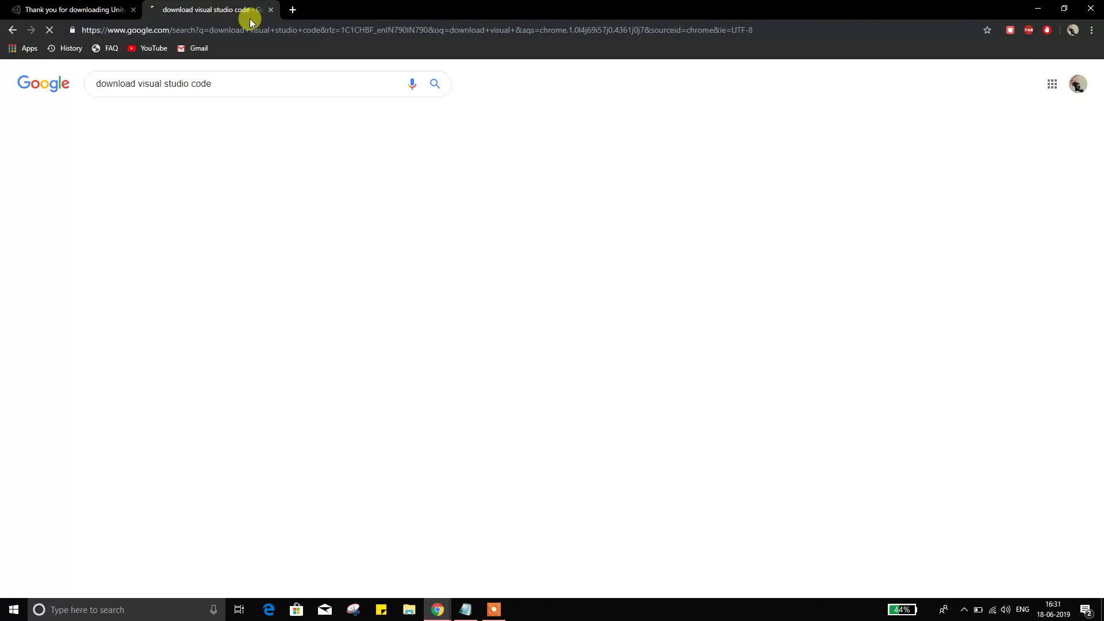
Step: Change the query to 'download visual studio' and open the first result
{"action": "left_click", "coordinate": [220, 85]}
{"action": "key", "text": "BackSpace"}
{"action": "key", "text": "BackSpace"}
{"action": "key", "text": "BackSpace"}
{"action": "key", "text": "BackSpace"}
{"action": "key", "text": "Return"}
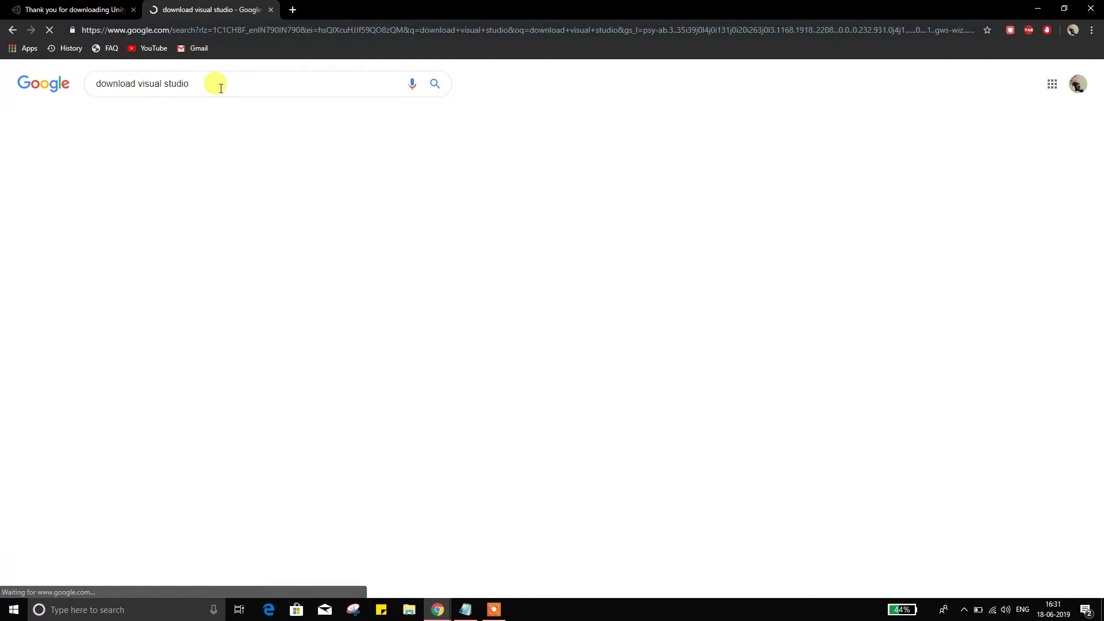
{"action": "left_click", "coordinate": [184, 167]}
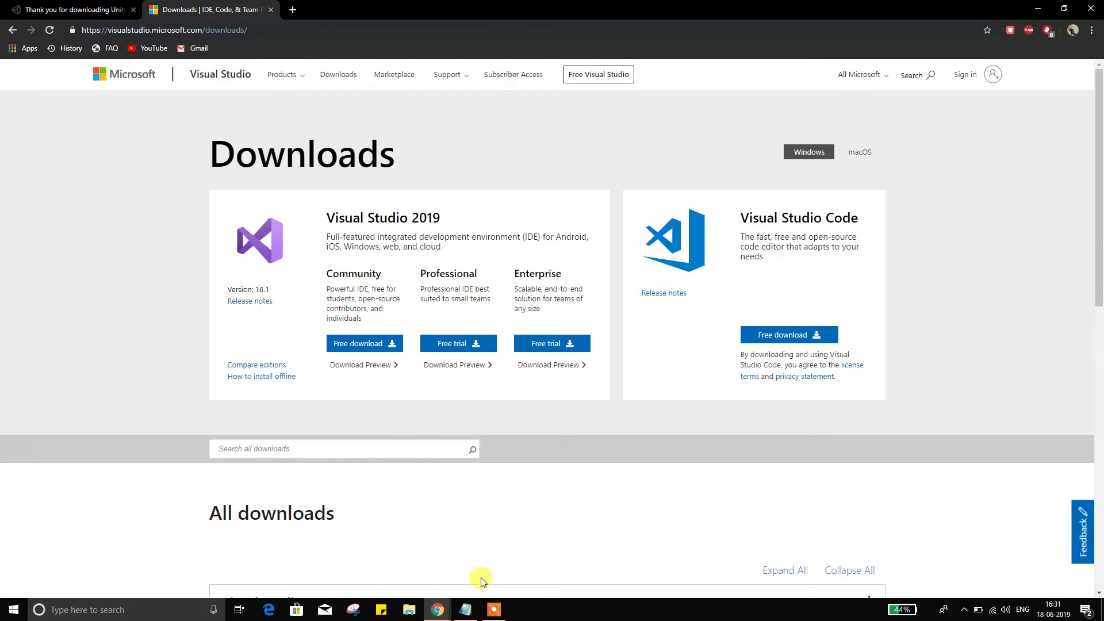
Step: In Notepad, type the step to download the community version, select C# and install visual studio
{"action": "left_click", "coordinate": [465, 609]}
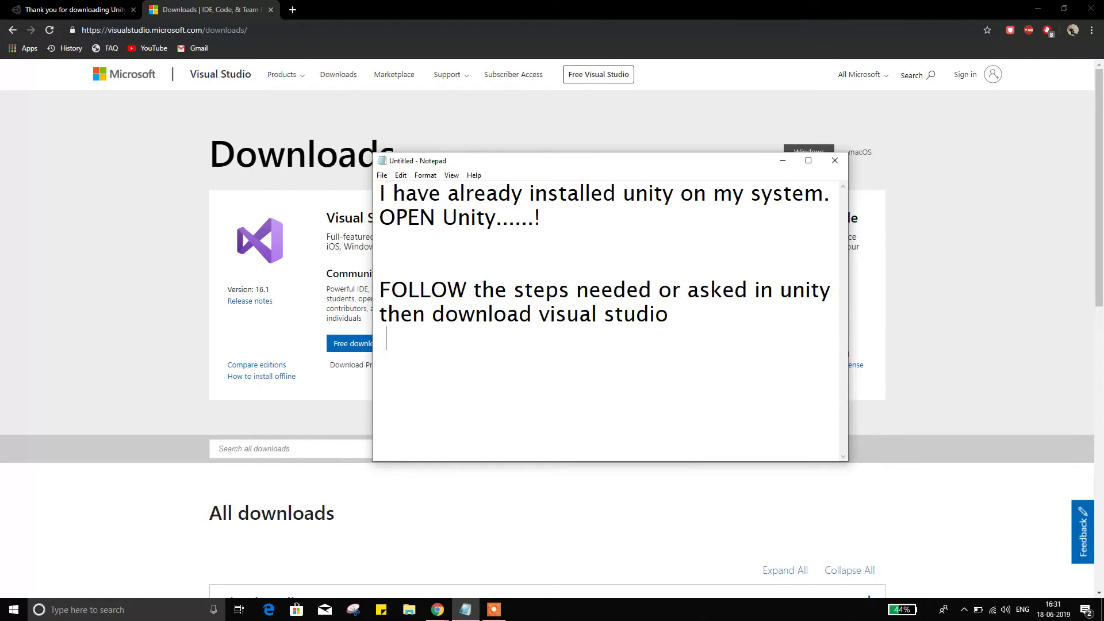
{"action": "type", "text": "DOWNLOAD "}
{"action": "type", "text": "the comuni"}
{"action": "type", "text": "ty "}
{"action": "type", "text": "vw"}
{"action": "key", "text": "BackSpace"}
{"action": "key", "text": "BackSpace"}
{"action": "type", "text": "ersion select C#"}
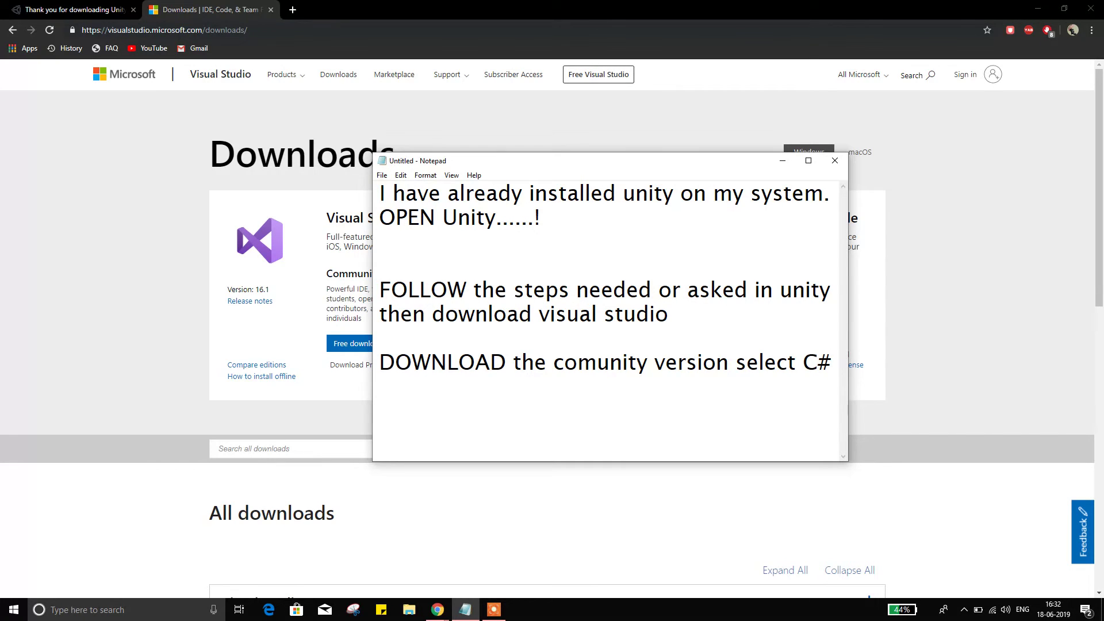
{"action": "type", "text": " or "}
{"action": "type", "text": "C sharp "}
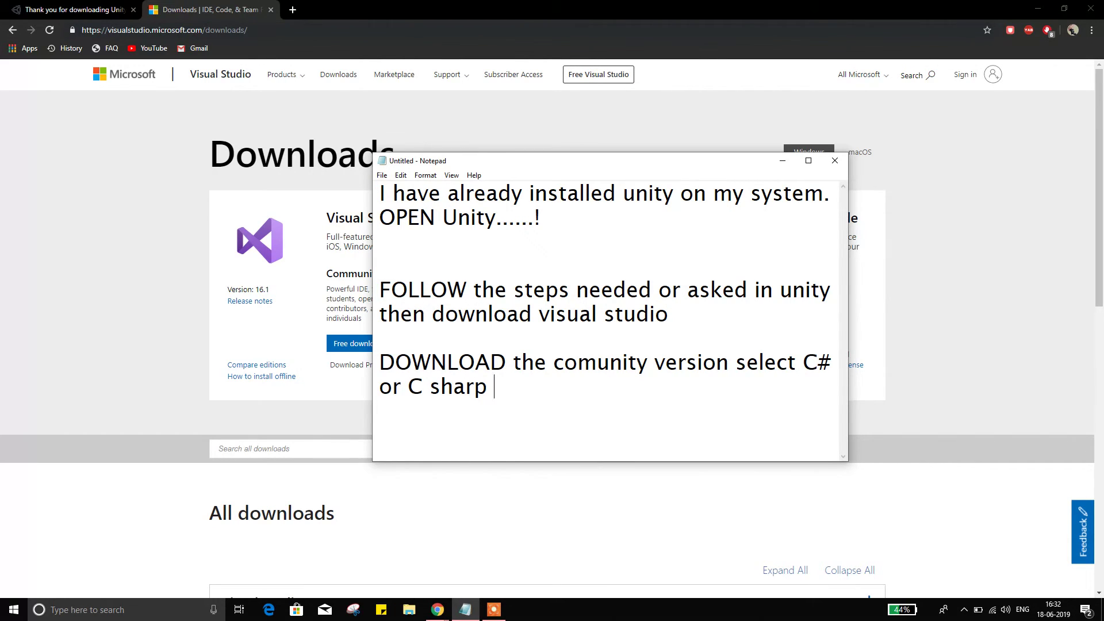
{"action": "type", "text": "and start installin"}
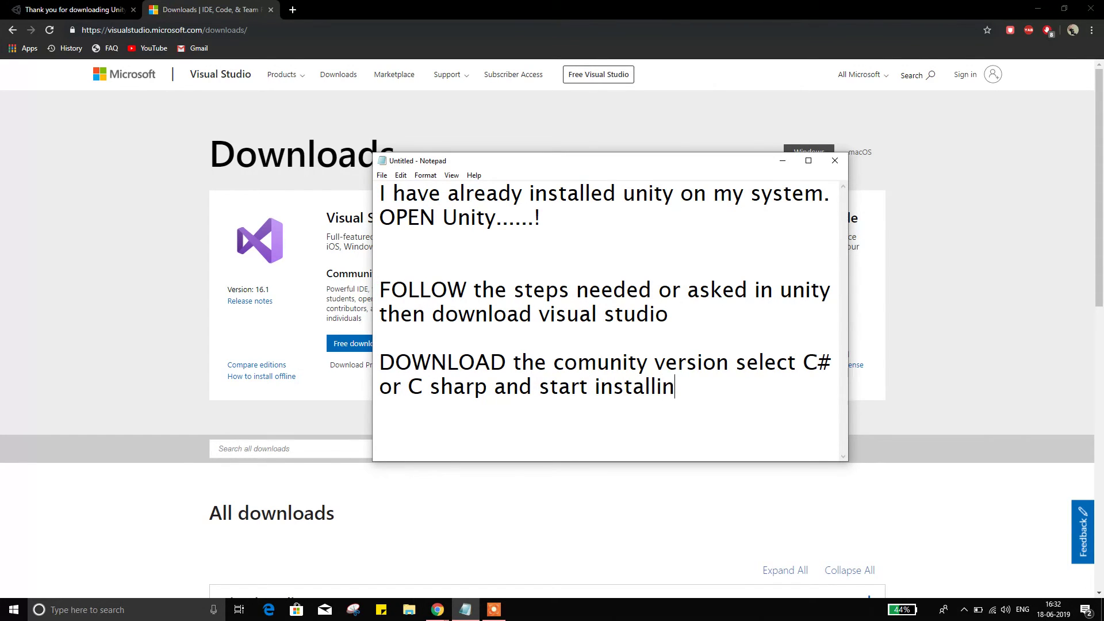
{"action": "type", "text": "g the visa"}
{"action": "key", "text": "BackSpace"}
{"action": "type", "text": "ual "}
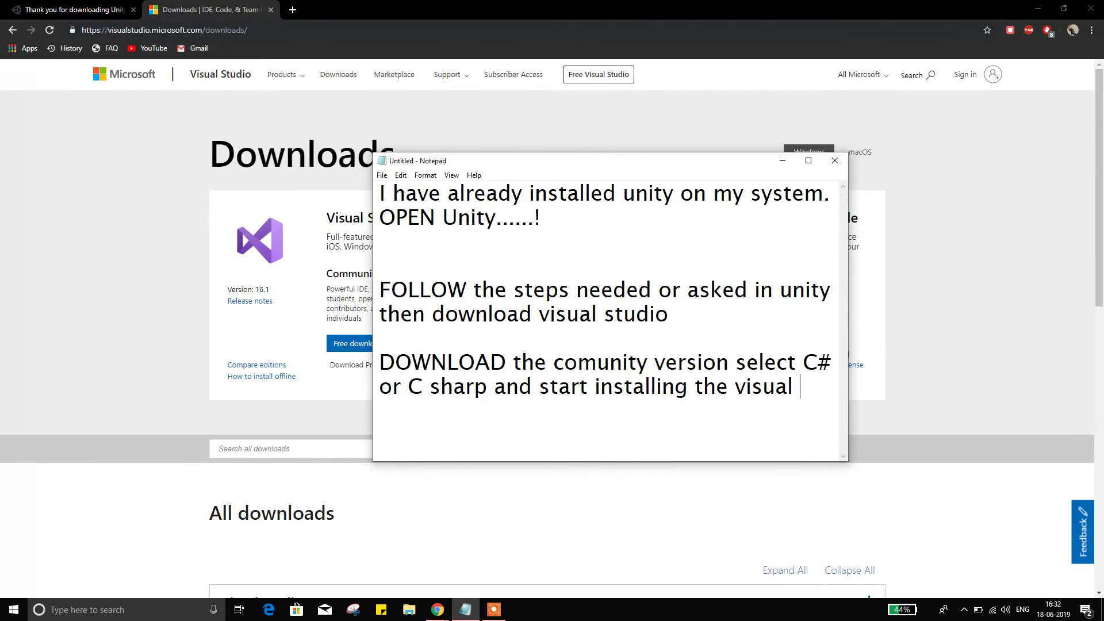
{"action": "type", "text": "studio"}
Step: Add a closing 'THANK YOUUUUUU>>>>>' line below the instructions
{"action": "key", "text": "Return"}
{"action": "key", "text": "Return"}
{"action": "type", "text": "THANK"}
{"action": "type", "text": "YPO"}
{"action": "key", "text": "BackSpace"}
{"action": "key", "text": "BackSpace"}
{"action": "type", "text": "OYYY"}
{"action": "key", "text": "BackSpace"}
{"action": "key", "text": "BackSpace"}
{"action": "key", "text": "BackSpace"}
{"action": "type", "text": "UUUUUU>>>>>"}
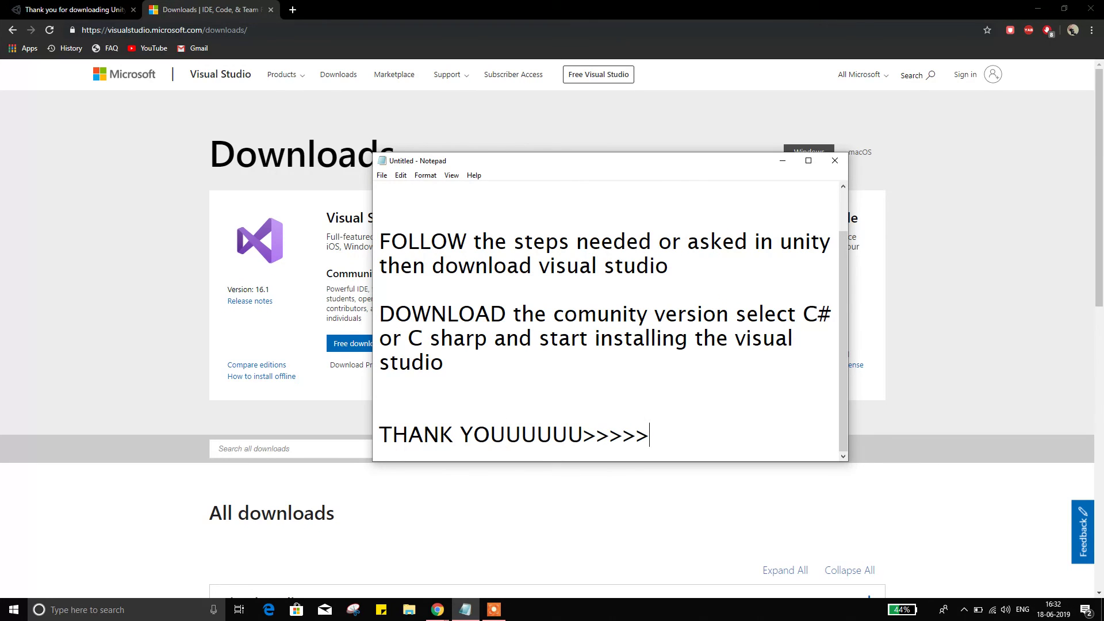